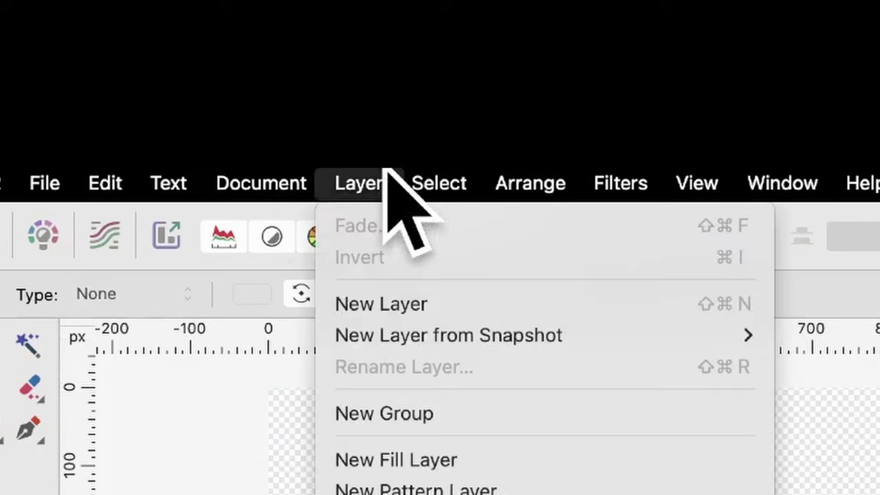
# Add a new layer to hold the white-to-black linear gradient background
pyautogui.click(374, 306)
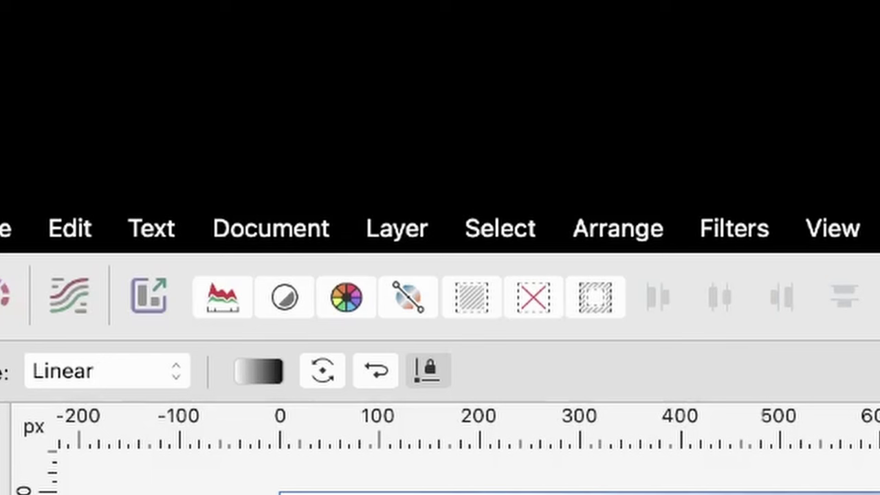
# Leave gradient editing by dismissing the Layer menu and returning to the Move tool
pyautogui.click(408, 214)
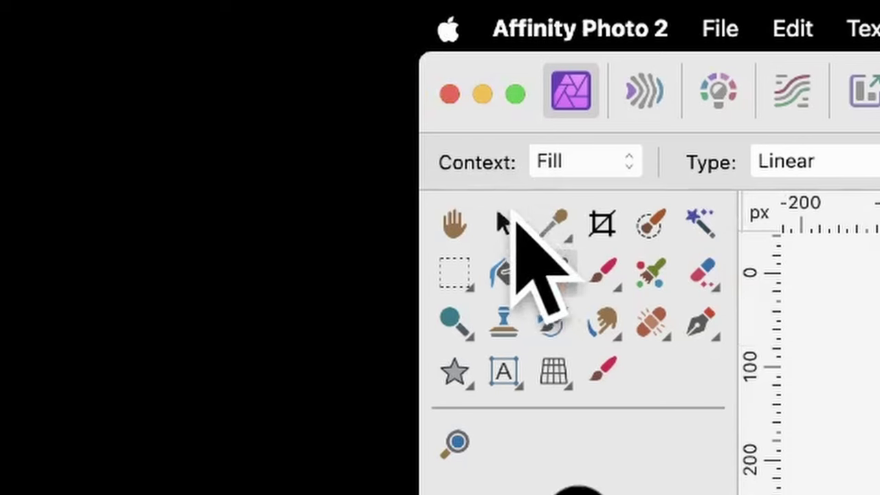
pyautogui.click(505, 223)
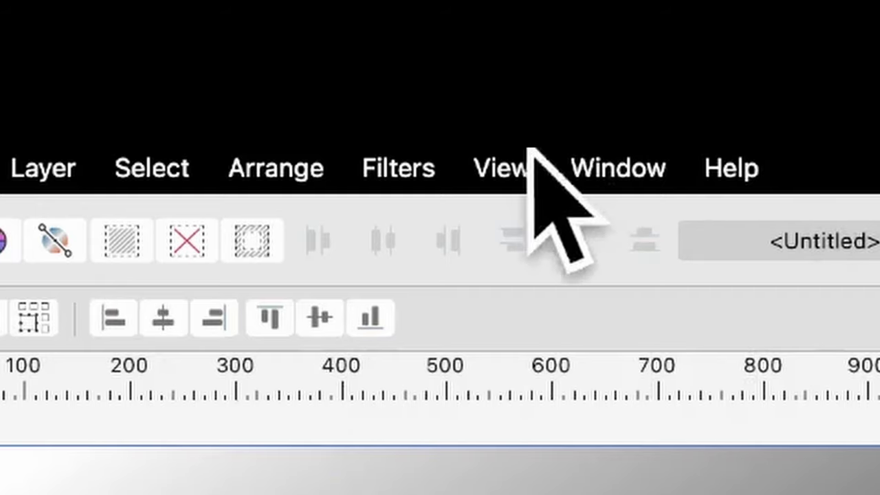
# Apply the Procedural Texture filter with the Smoothed bars preset for vertical black-and-white bars
pyautogui.click(399, 166)
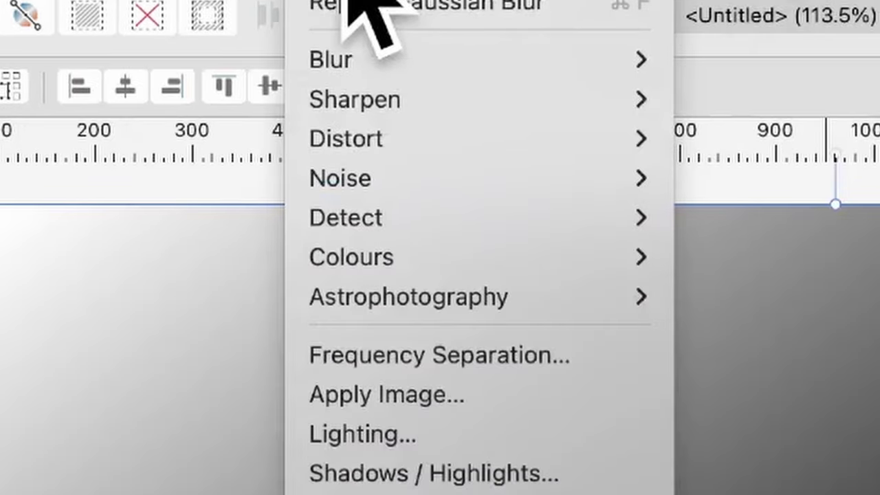
pyautogui.moveTo(426, 484)
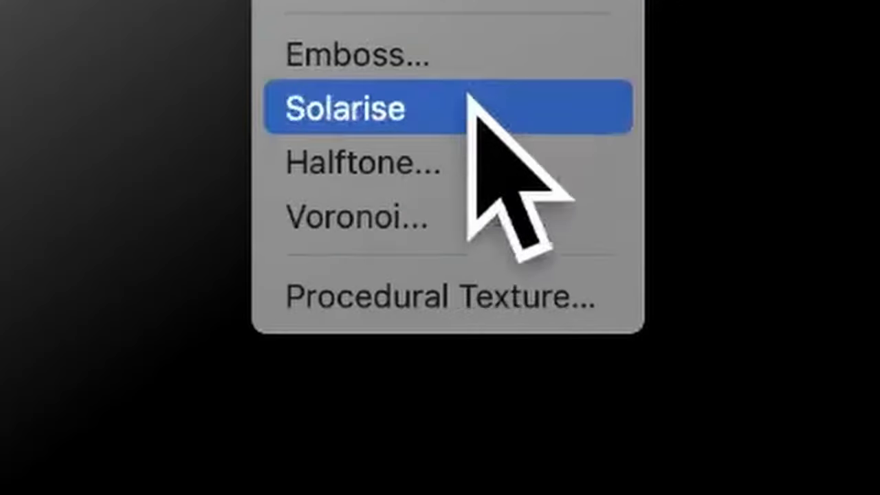
pyautogui.click(533, 296)
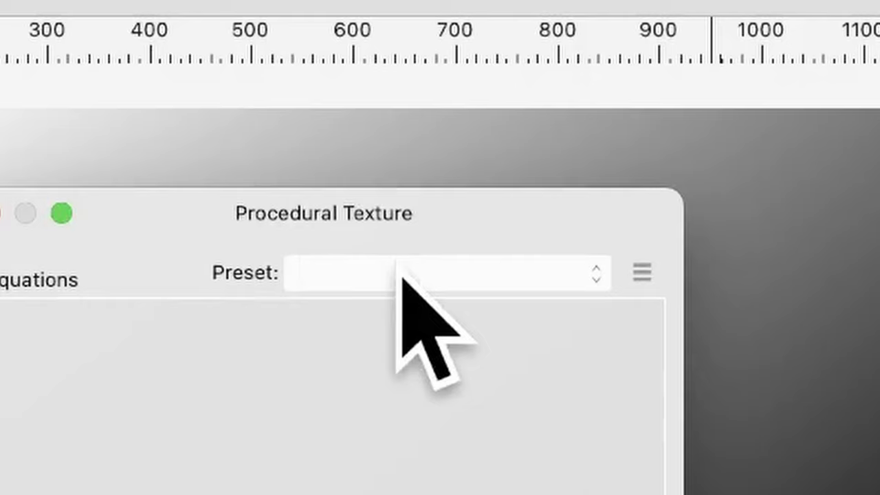
pyautogui.click(403, 275)
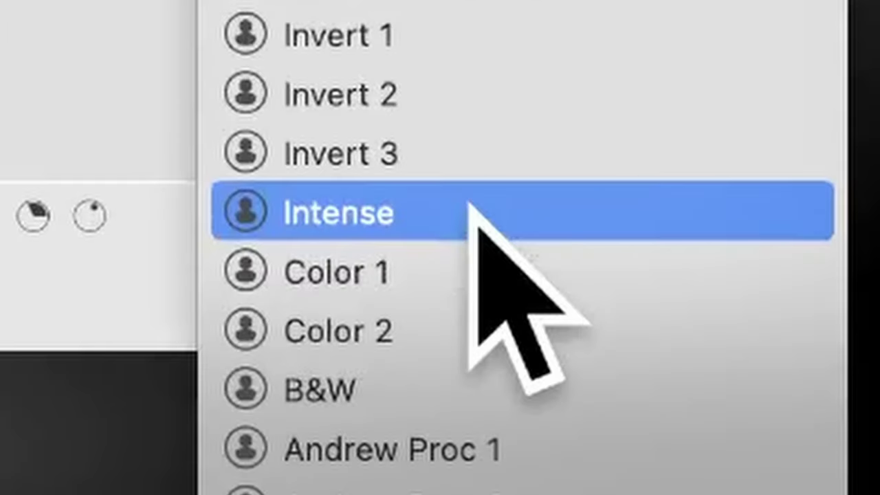
pyautogui.scroll(-8, 469, 202)
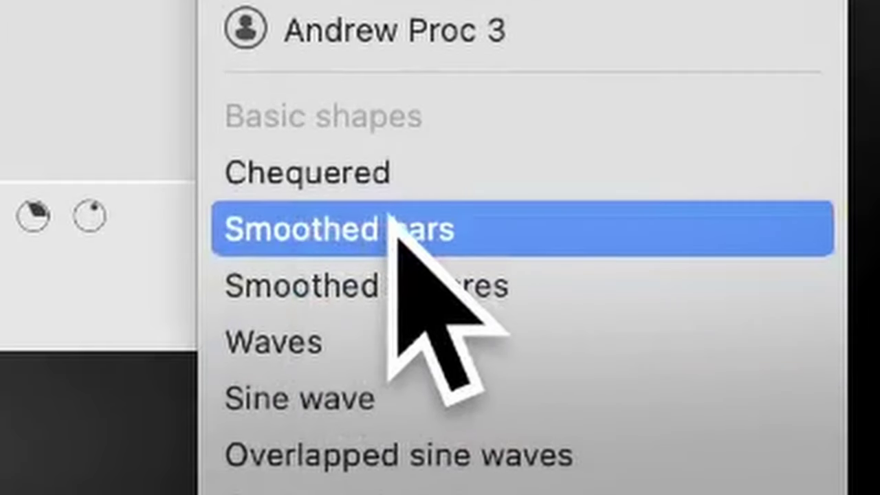
pyautogui.click(390, 219)
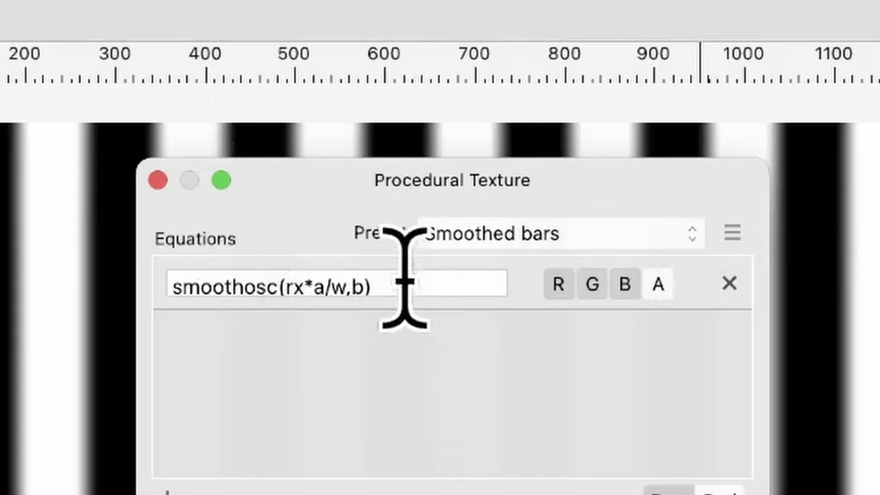
# Extend the equation by subtracting a copy of the smoothosc term that uses ry instead of rx
pyautogui.moveTo(622, 289); pyautogui.dragTo(263, 289)
pyautogui.press('super+c')
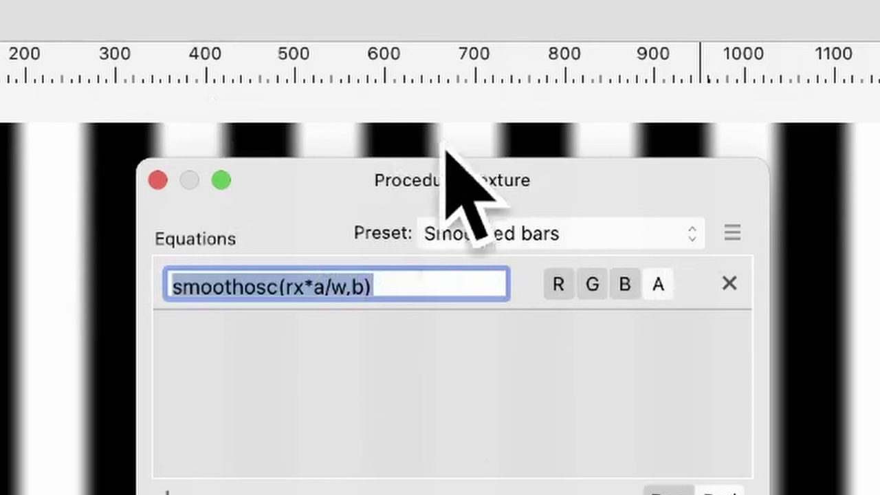
pyautogui.click(385, 286)
pyautogui.write('-')
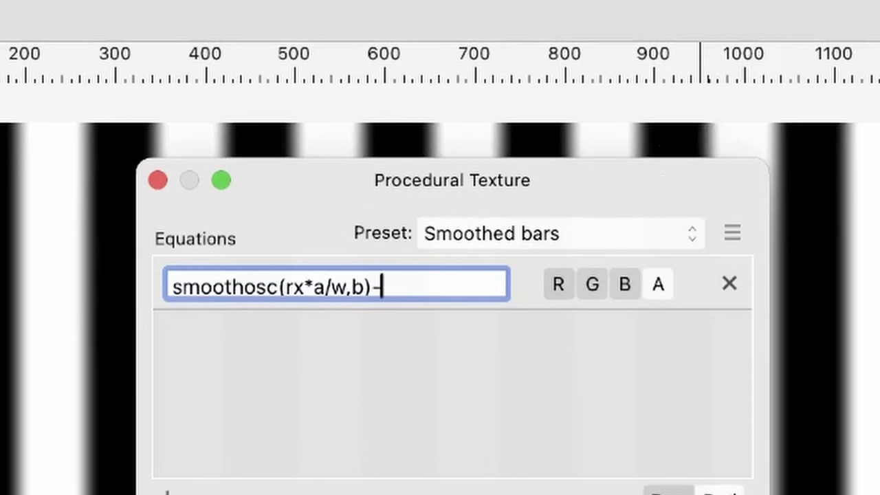
pyautogui.press('super+v')
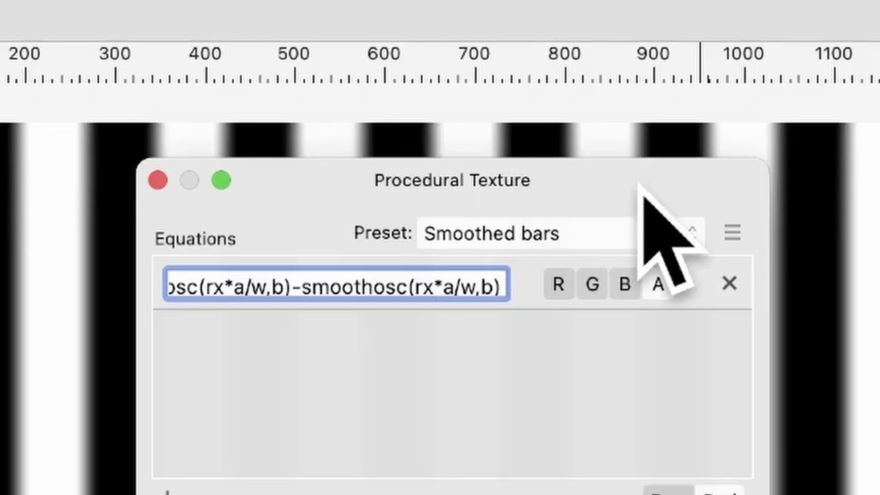
pyautogui.press('BackSpace')
pyautogui.write('y')
pyautogui.press('Return')
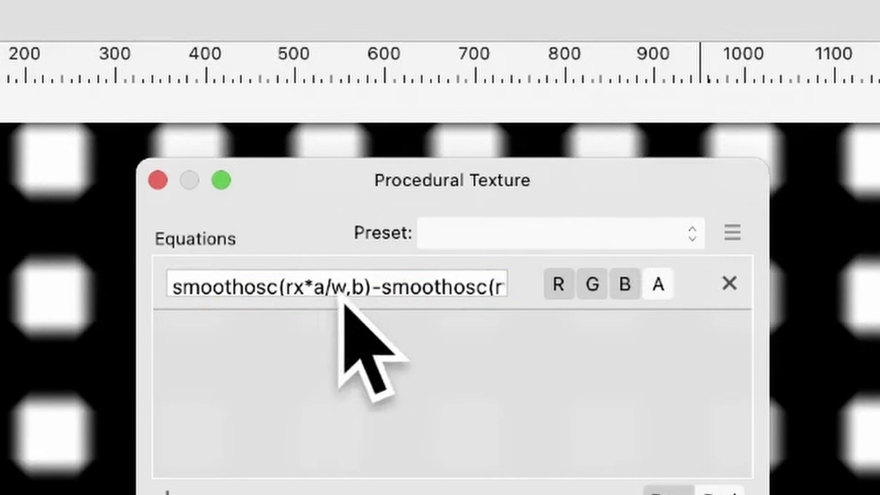
# Double the first term's frequency by inserting 2* after the first smoothosc(
pyautogui.click(286, 286)
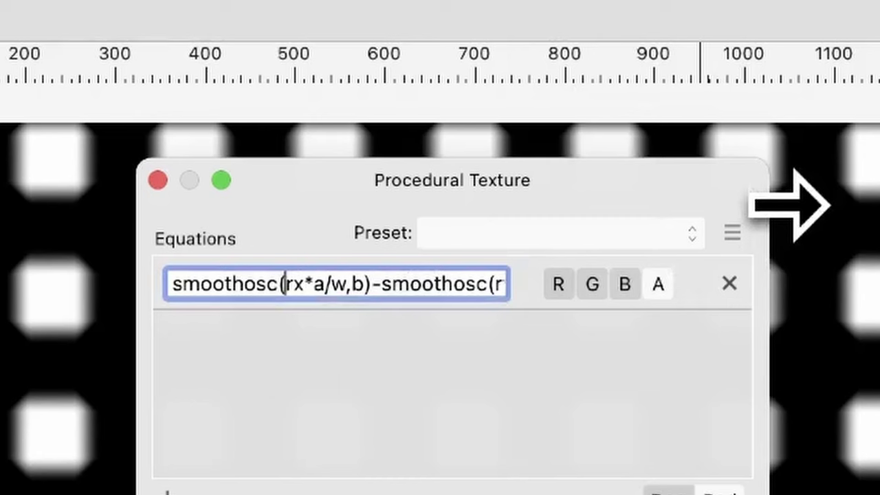
pyautogui.write('2')
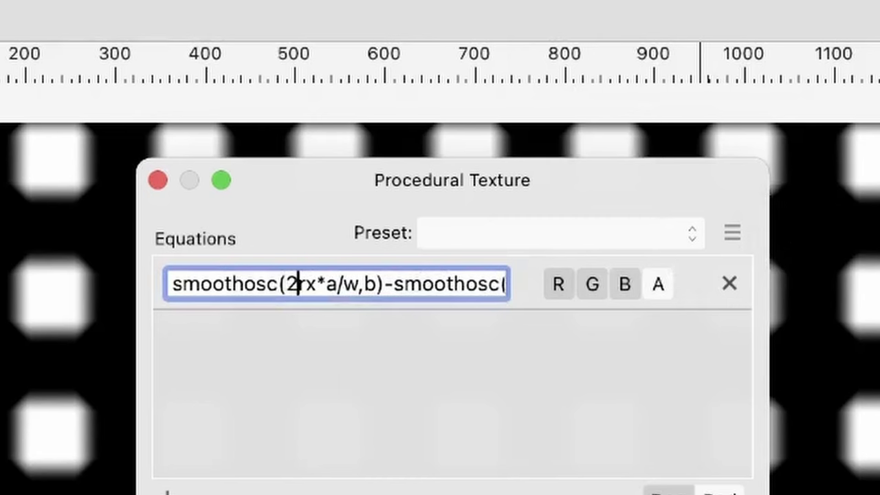
pyautogui.write('*')
pyautogui.press('Return')
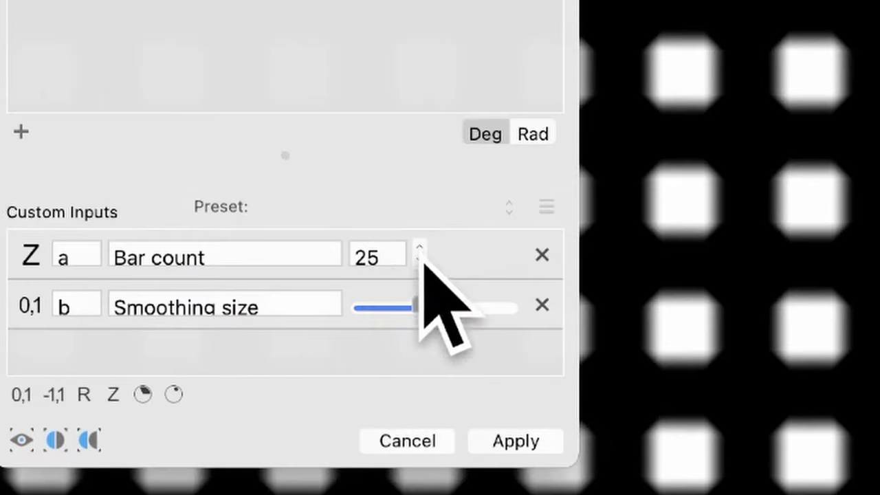
# Raise the Bar count under Custom Inputs to 36 for a denser square grid
pyautogui.click(420, 260)
pyautogui.click(421, 260)
pyautogui.click(420, 260)
pyautogui.click(420, 260)
pyautogui.click(421, 247)
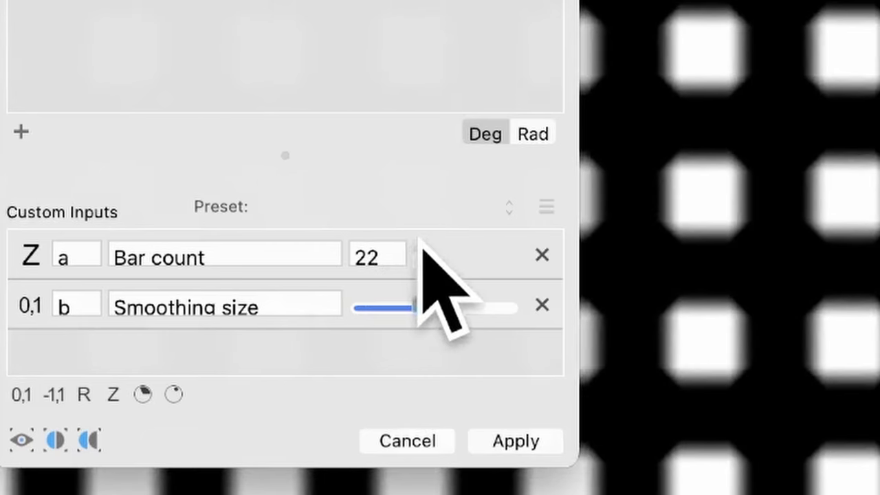
pyautogui.moveTo(420, 243); pyautogui.dragTo(421, 244)
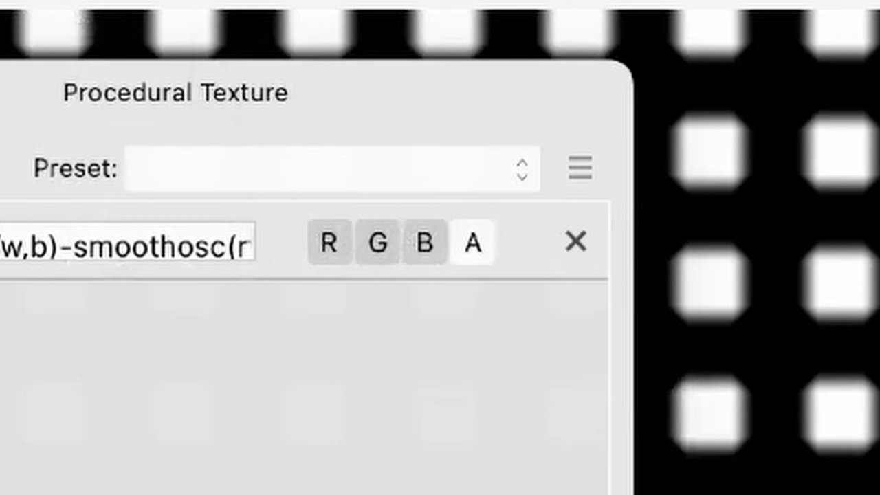
# Apply the texture to the R, G and B channels and toggle the A channel
pyautogui.click(327, 242)
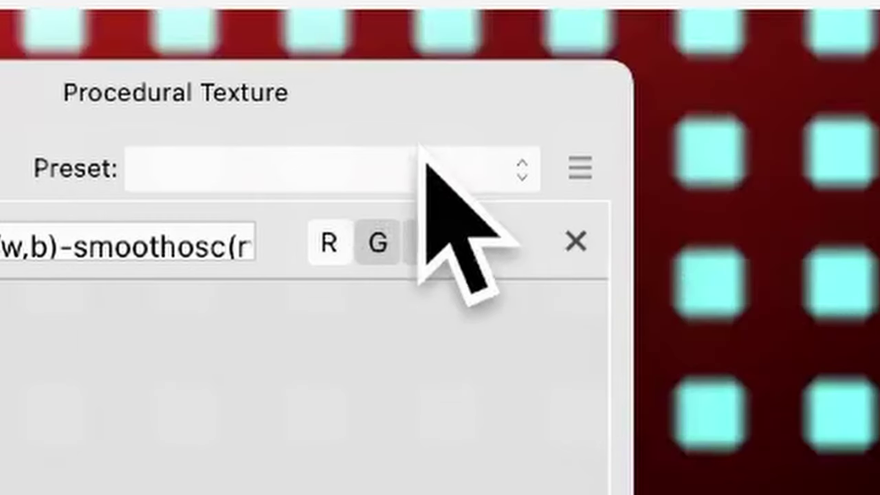
pyautogui.click(389, 245)
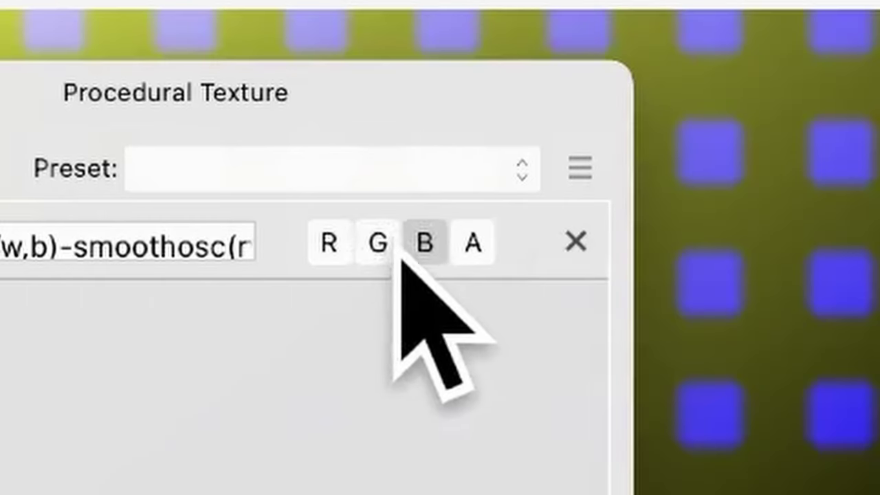
pyautogui.click(429, 241)
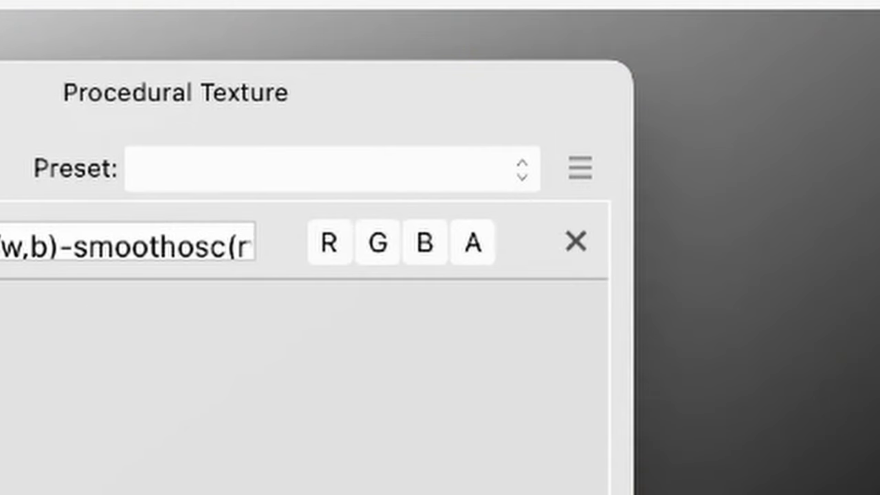
pyautogui.click(479, 228)
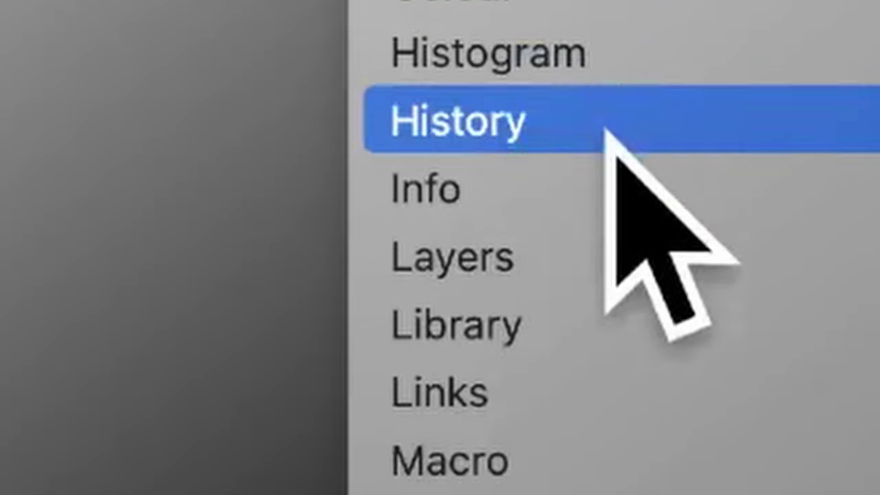
# Enable the 3D layer effect on the square-grid layer from the Layers panel
pyautogui.click(608, 232)
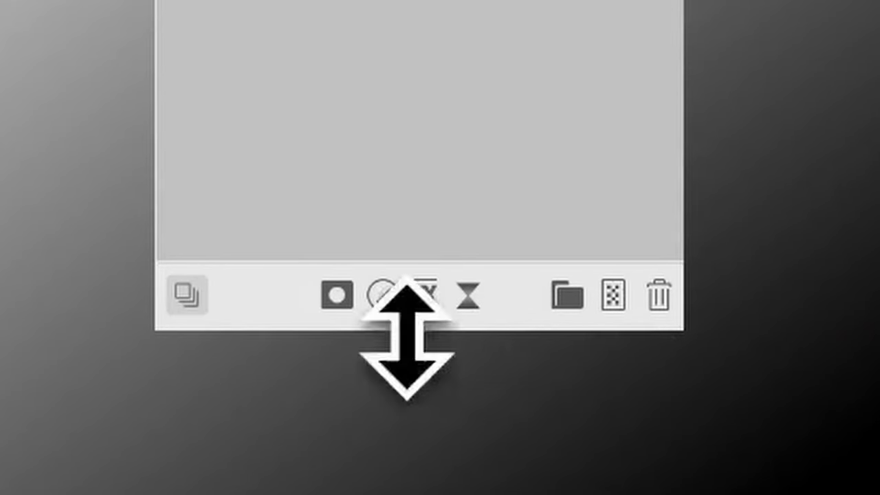
pyautogui.click(428, 287)
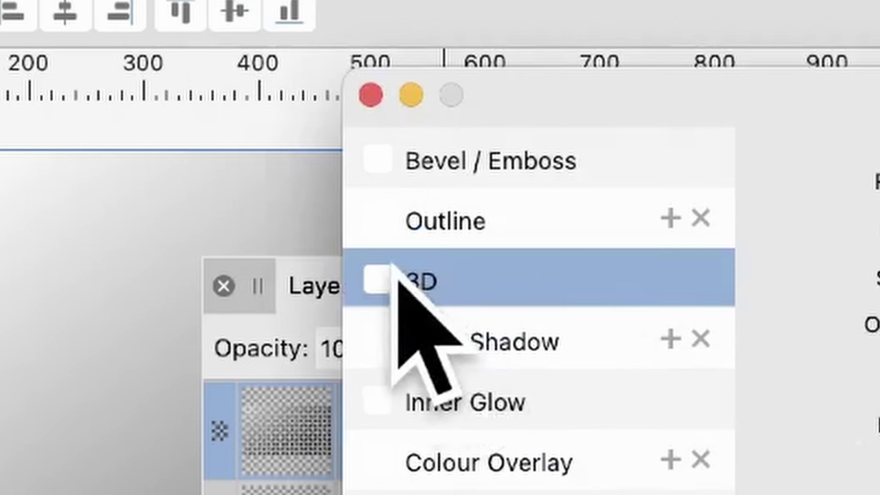
pyautogui.click(406, 269)
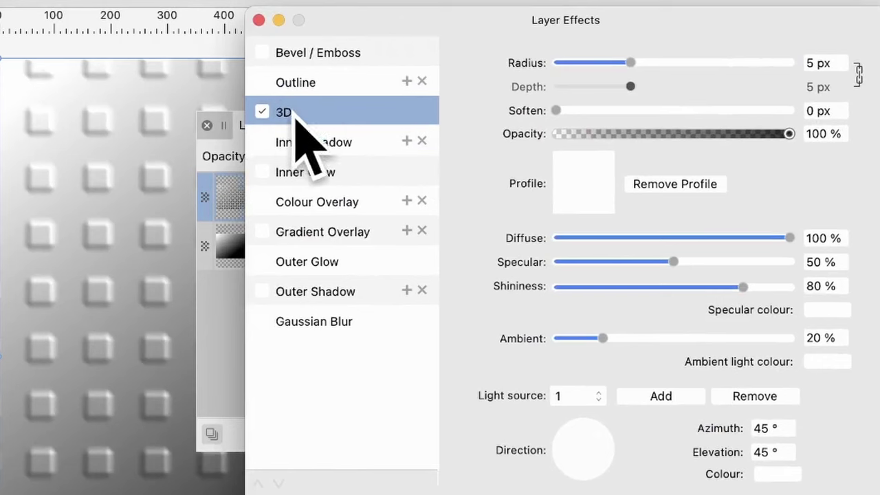
# Set 3D radius 9.1 px, specular 95%, diffuse 69%, ambient 26%, light 81.6° azimuth, 42° elevation
pyautogui.moveTo(633, 63); pyautogui.dragTo(749, 80)
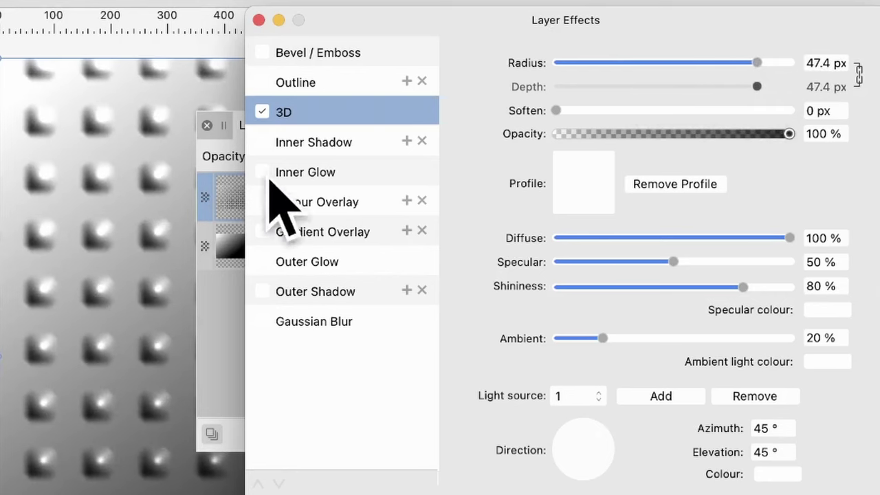
pyautogui.moveTo(743, 61); pyautogui.dragTo(652, 65)
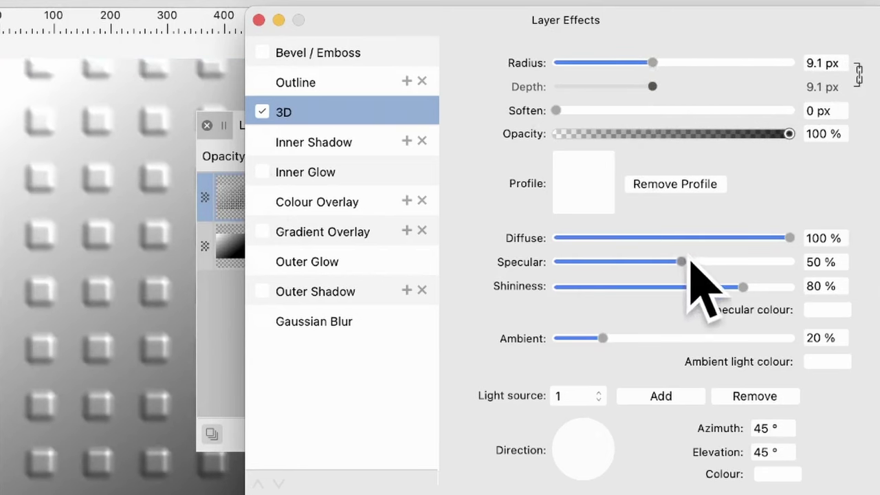
pyautogui.moveTo(691, 263)
pyautogui.mouseDown()
pyautogui.moveTo(806, 255)
pyautogui.moveTo(603, 265)
pyautogui.moveTo(782, 268)
pyautogui.moveTo(619, 243)
pyautogui.moveTo(755, 244)
pyautogui.moveTo(694, 239)
pyautogui.moveTo(718, 241)
pyautogui.mouseUp()
pyautogui.moveTo(603, 337)
pyautogui.mouseDown()
pyautogui.moveTo(799, 335)
pyautogui.moveTo(617, 338)
pyautogui.mouseUp()
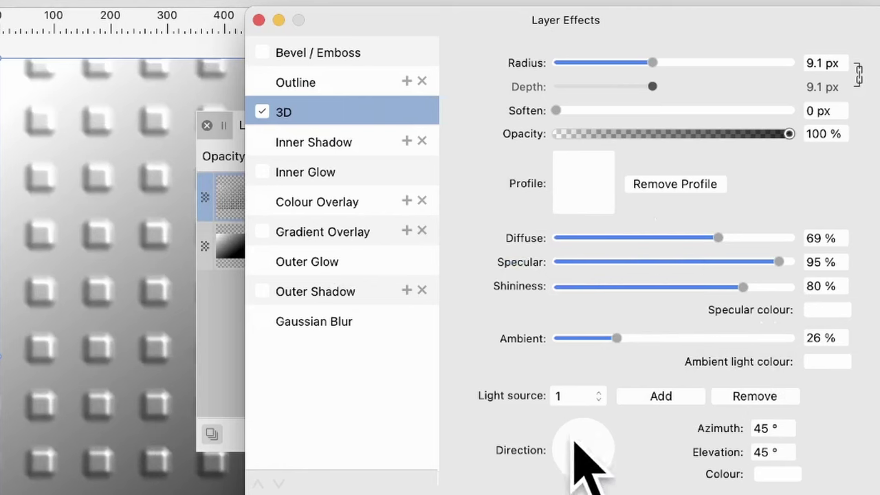
pyautogui.moveTo(574, 447)
pyautogui.mouseDown()
pyautogui.moveTo(612, 462)
pyautogui.moveTo(595, 459)
pyautogui.moveTo(584, 436)
pyautogui.moveTo(589, 448)
pyautogui.moveTo(592, 429)
pyautogui.mouseUp()
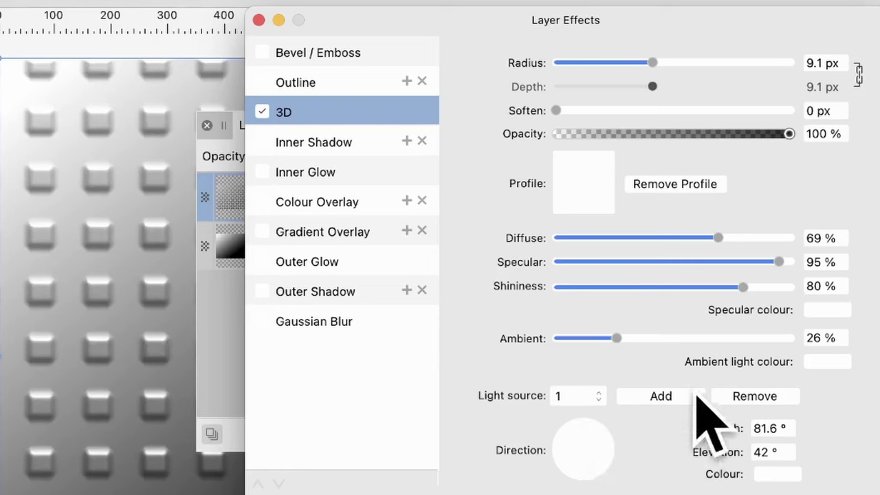
# Give the 3D bevel a curved standard profile preset to round the squares' edges
pyautogui.click(585, 185)
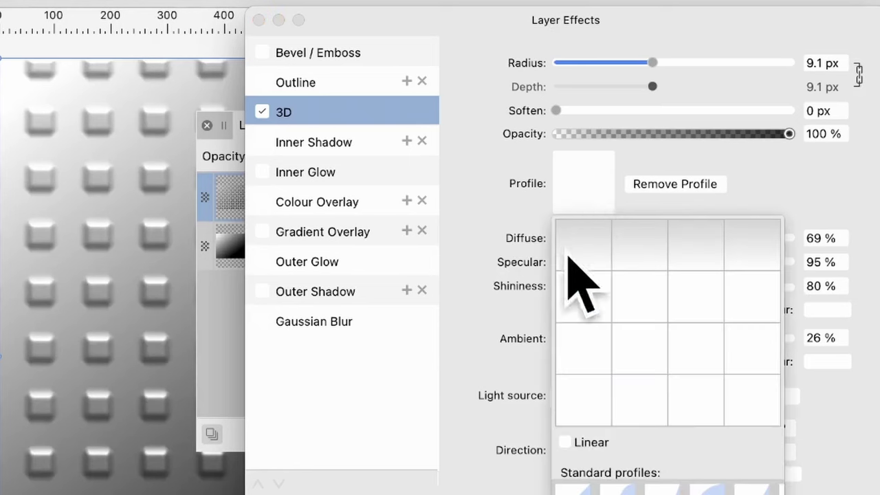
pyautogui.click(573, 490)
pyautogui.click(618, 490)
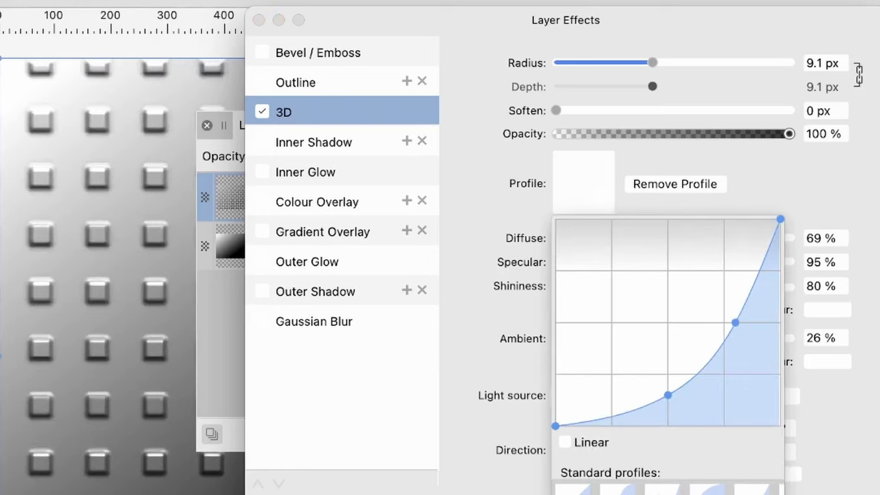
pyautogui.click(663, 489)
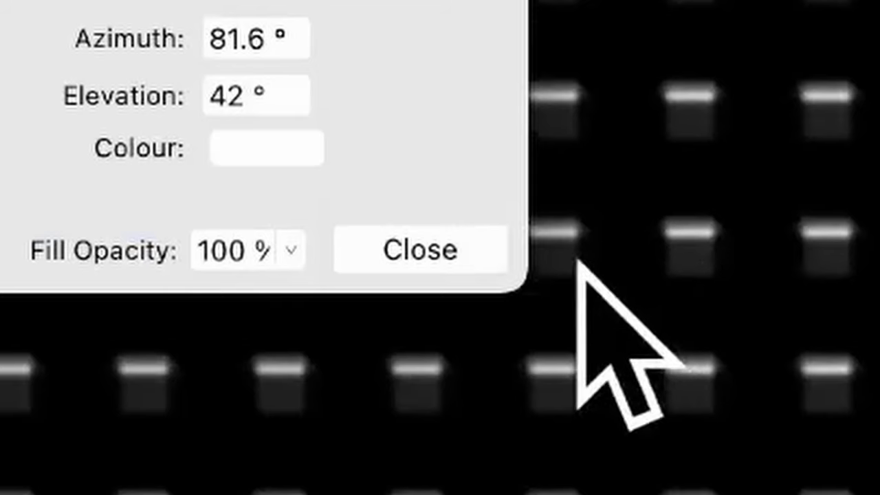
# Close Layer Effects, select the gradient layer too, and merge both with Merge Selected
pyautogui.click(448, 236)
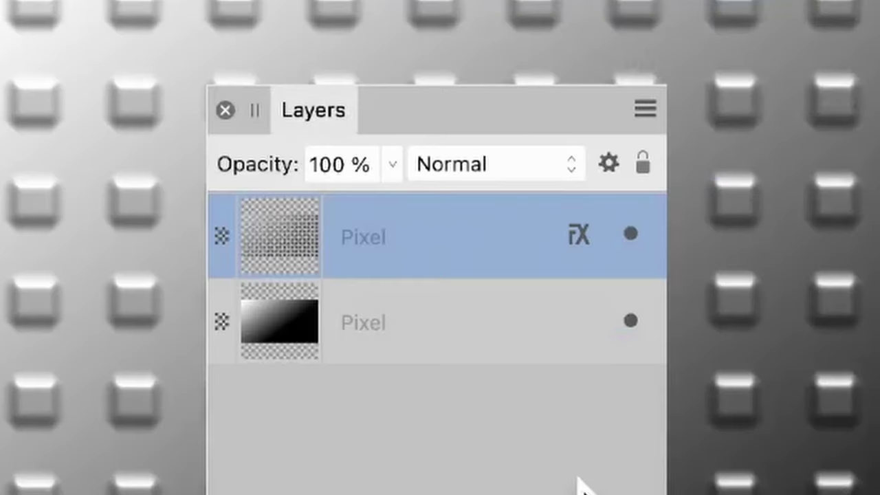
pyautogui.keyDown('shift'); pyautogui.click(383, 304); pyautogui.keyUp('shift')
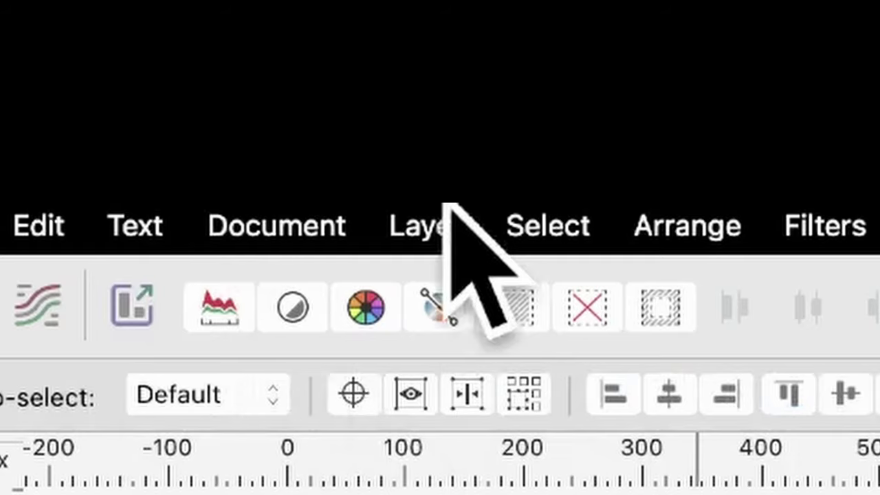
pyautogui.click(448, 227)
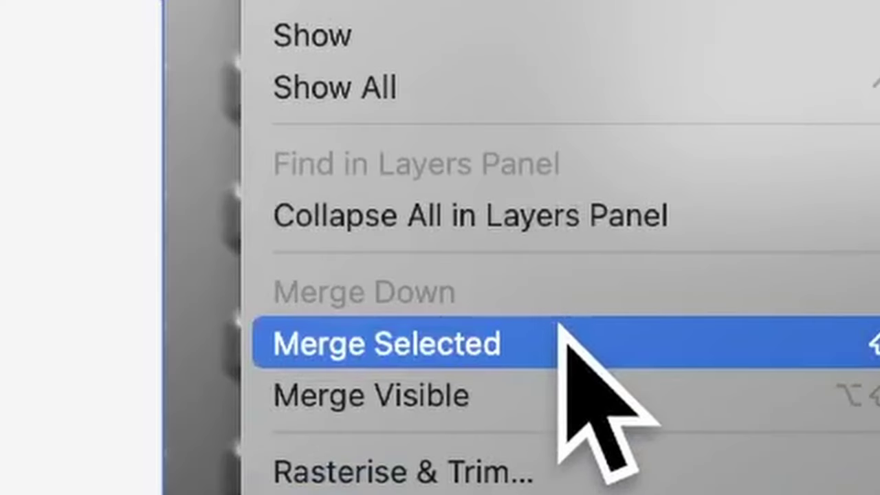
pyautogui.click(560, 329)
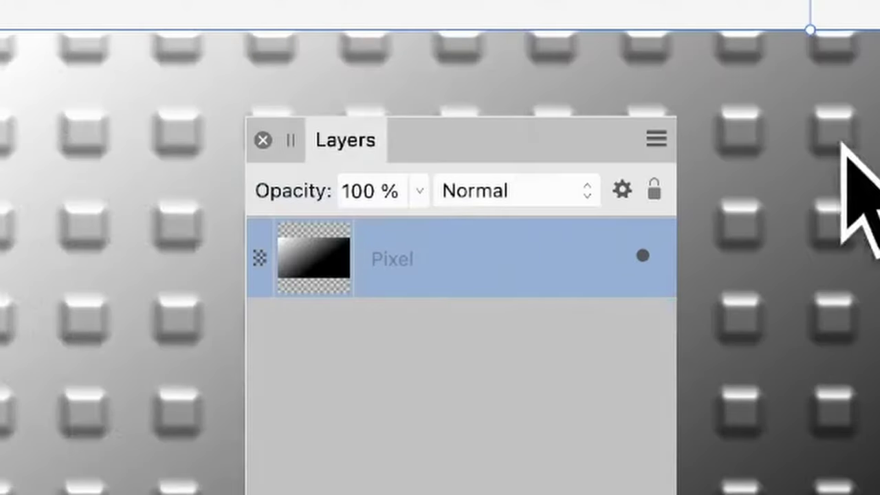